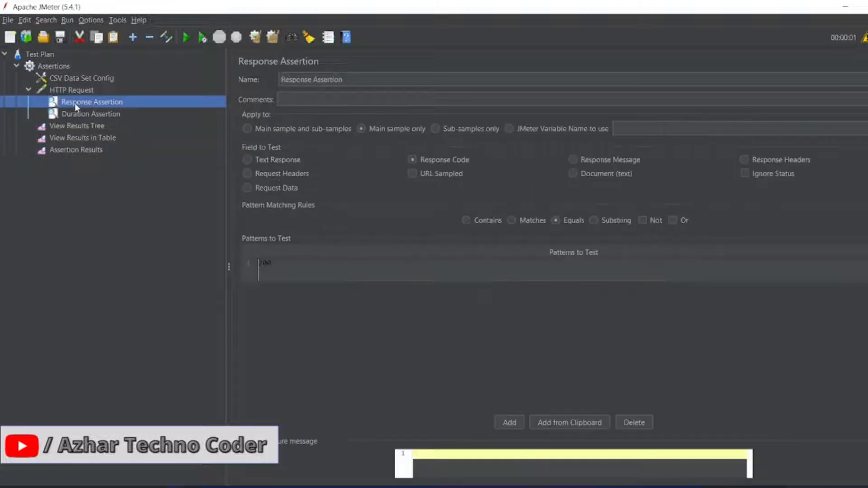
# Review the Duration Assertion settings and add a Size Assertion under the HTTP Request
pyautogui.click(76, 113)
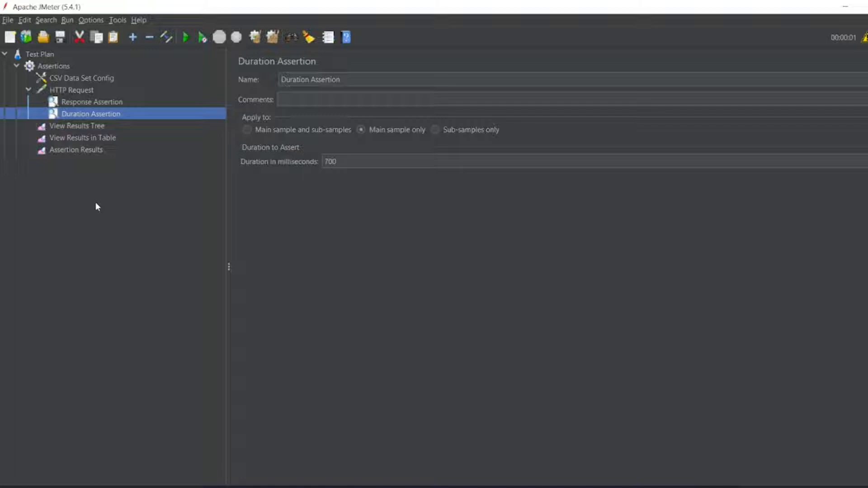
pyautogui.click(92, 95)
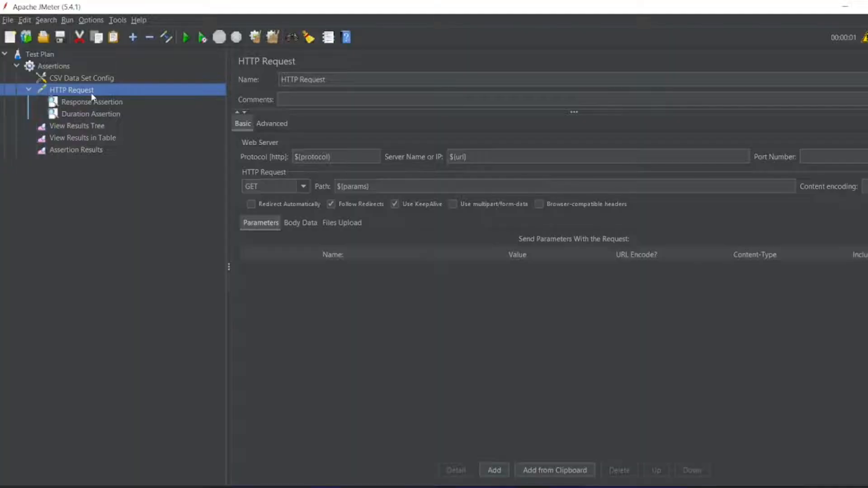
pyautogui.rightClick(91, 94)
pyautogui.moveTo(158, 100)
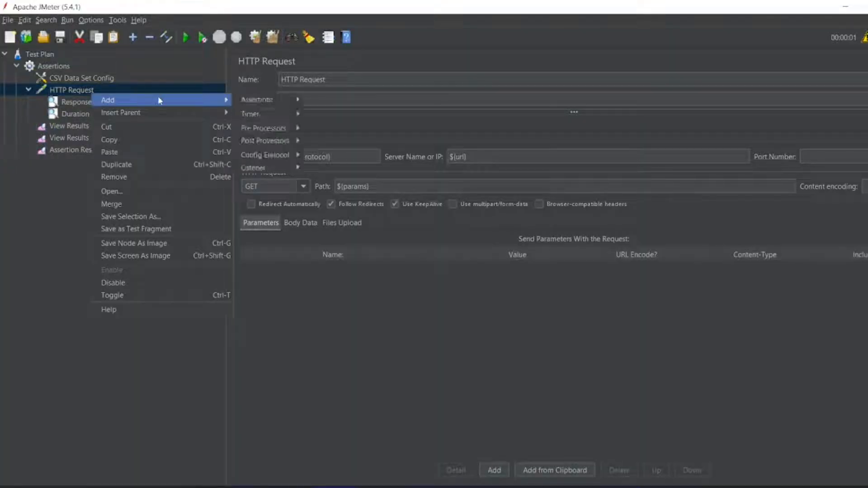
pyautogui.moveTo(294, 114)
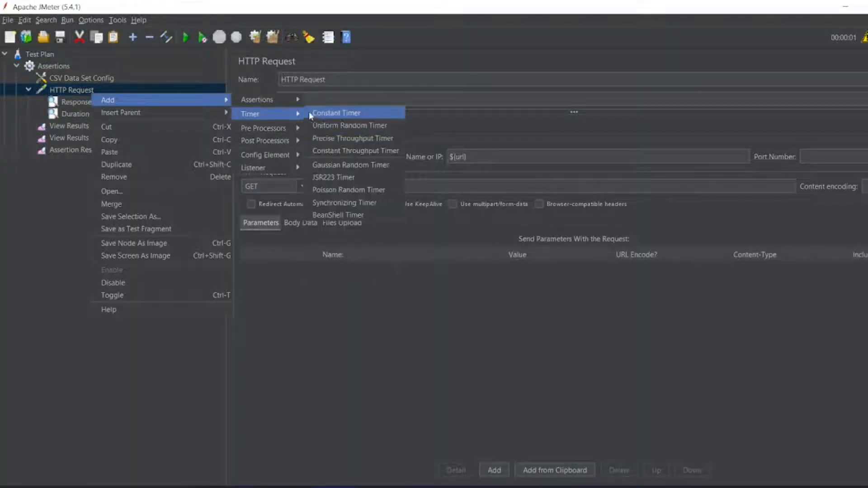
pyautogui.moveTo(272, 99)
pyautogui.click(328, 121)
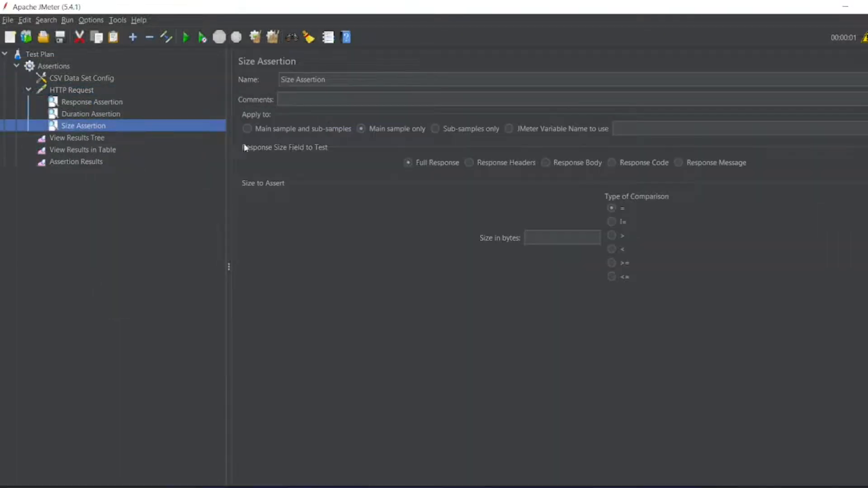
# Check the Bytes column in the results table and set the Size Assertion to test the Response Body
pyautogui.click(94, 152)
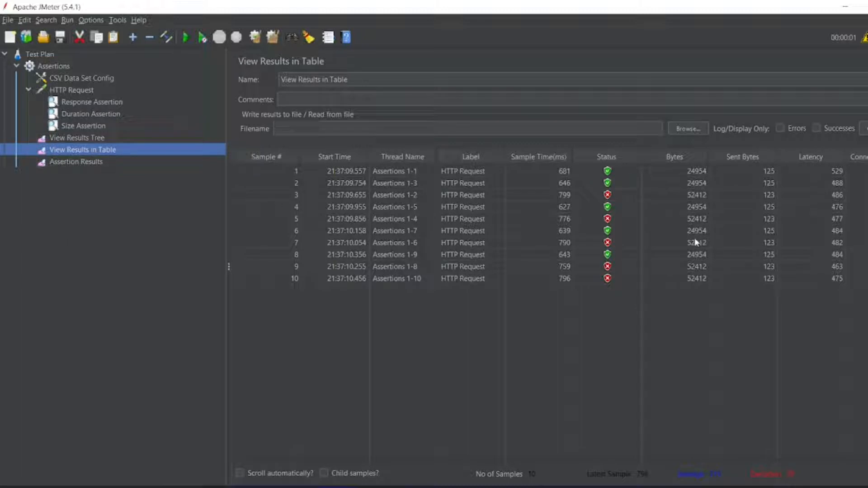
pyautogui.click(695, 172)
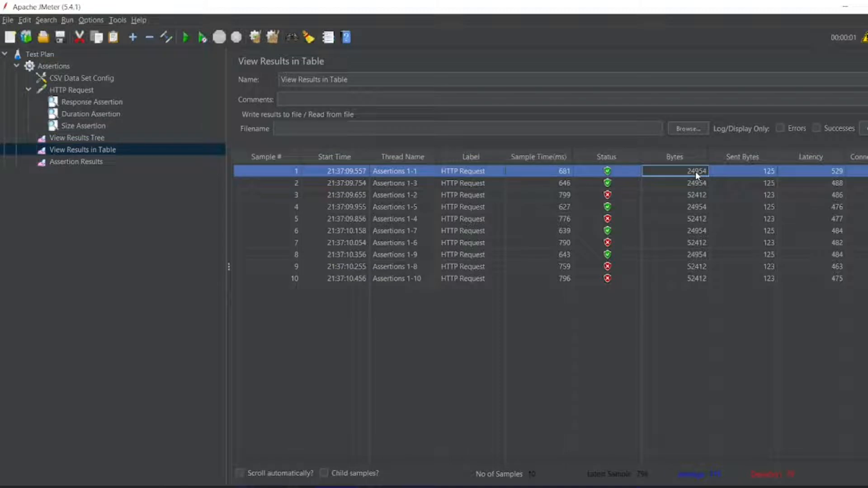
pyautogui.click(107, 128)
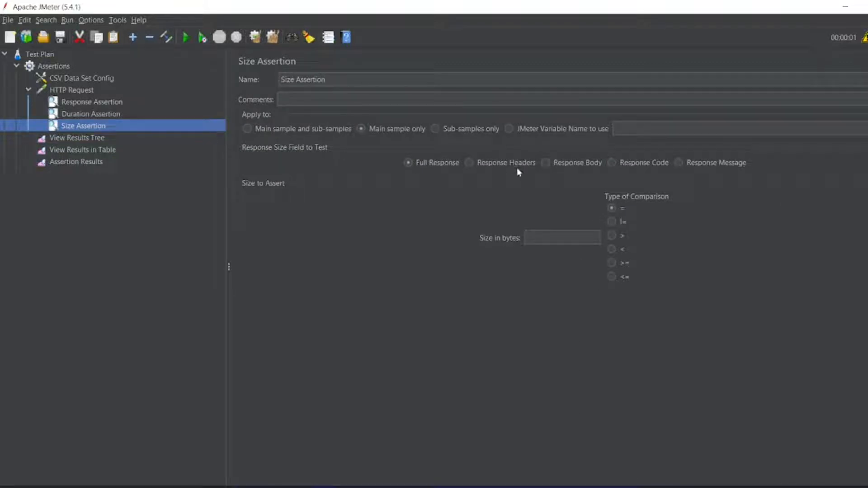
pyautogui.click(469, 164)
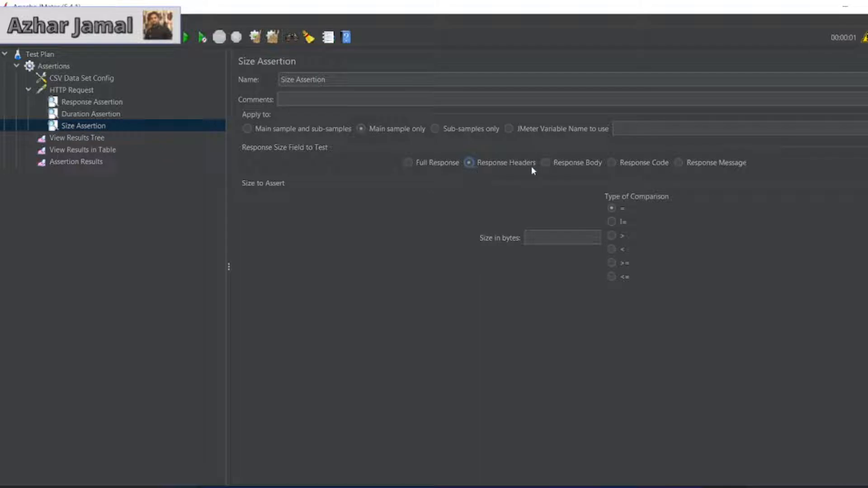
pyautogui.click(545, 166)
# Recheck the sample sizes in the results table and set the Size Assertion's size to 27000 bytes
pyautogui.click(97, 152)
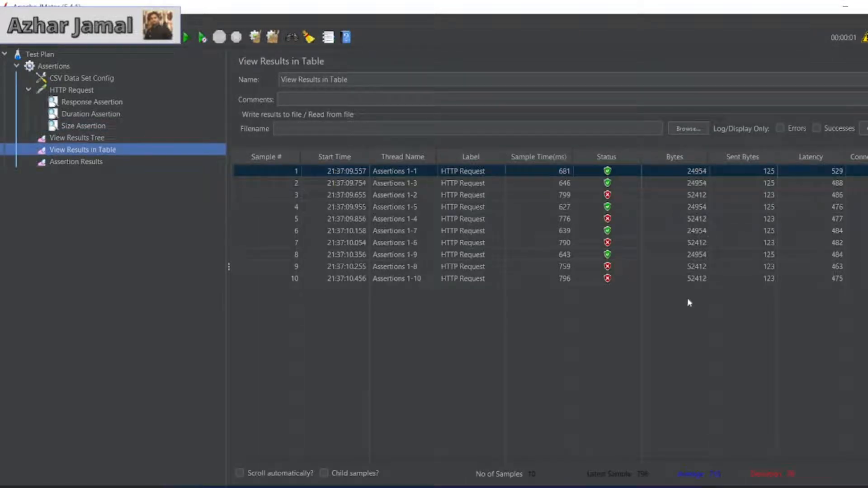
pyautogui.click(83, 127)
pyautogui.click(549, 237)
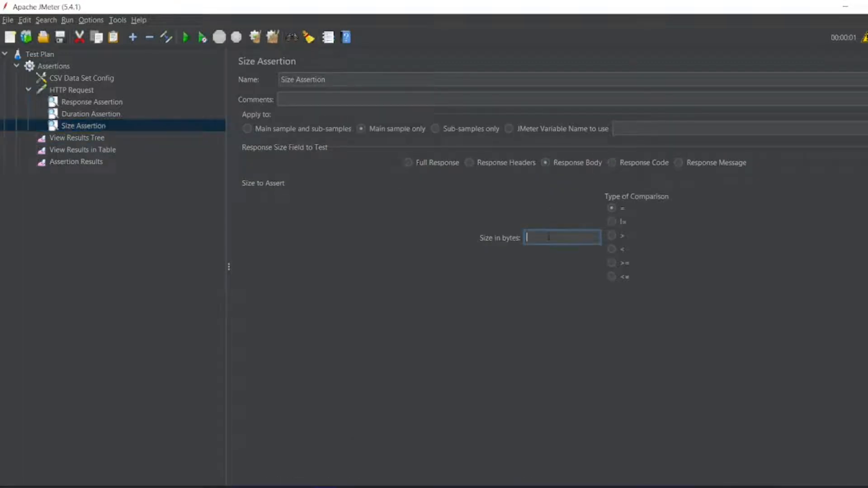
pyautogui.write('27000')
pyautogui.click(121, 256)
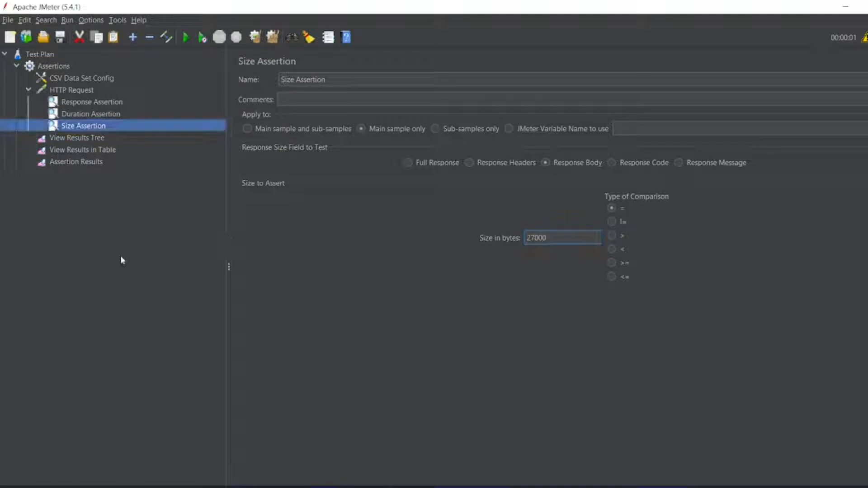
# Set the number of threads (users) of the Assertions thread group to 5
pyautogui.click(71, 66)
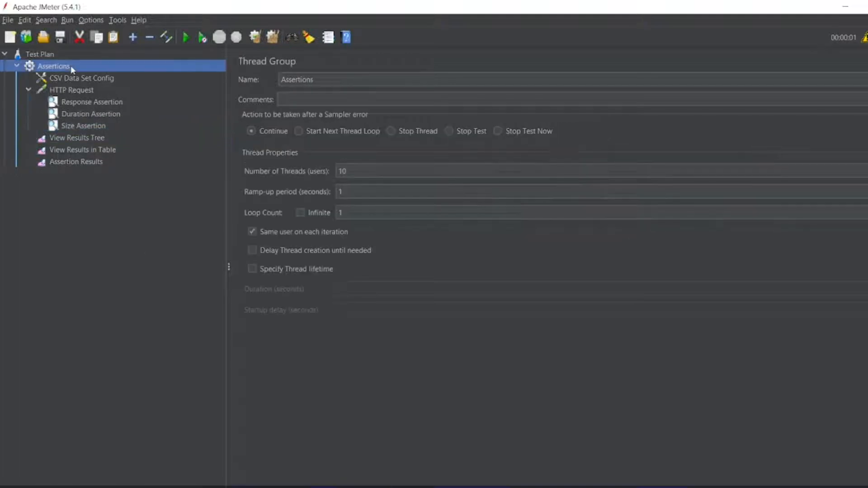
pyautogui.click(382, 171)
pyautogui.press('BackSpace')
pyautogui.press('BackSpace')
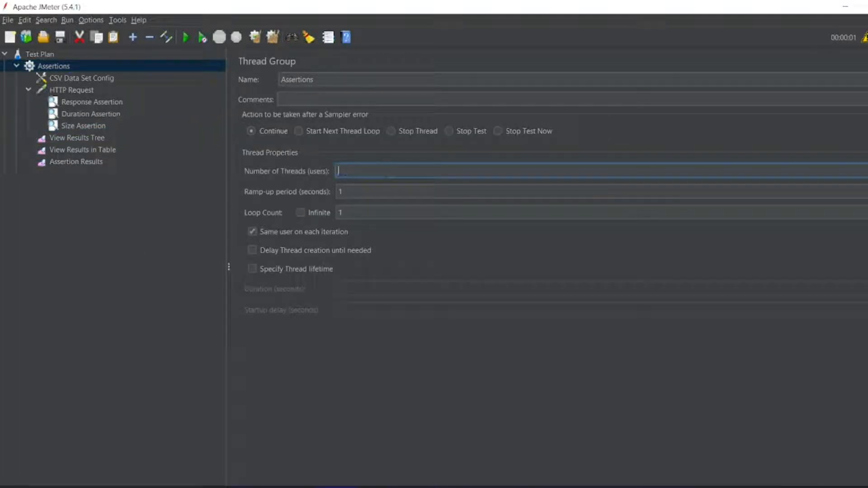
pyautogui.write('5')
# Clear all earlier results and run the test without saving the plan, with the results tree open
pyautogui.click(93, 138)
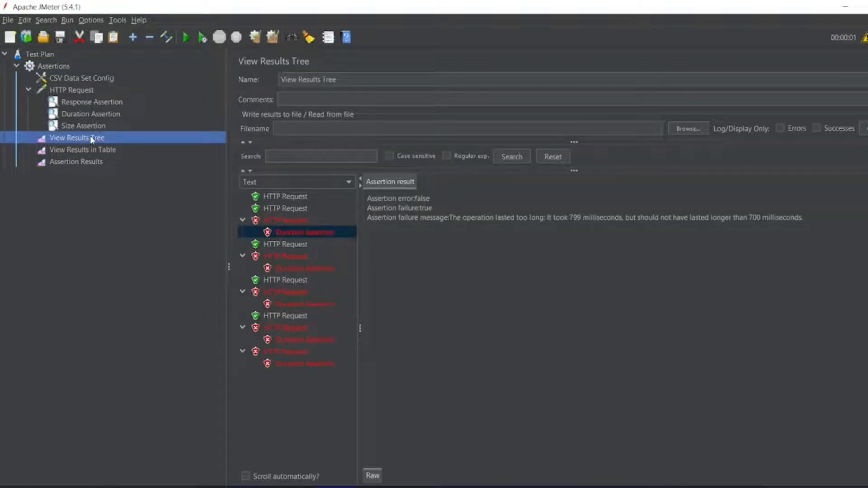
pyautogui.click(268, 39)
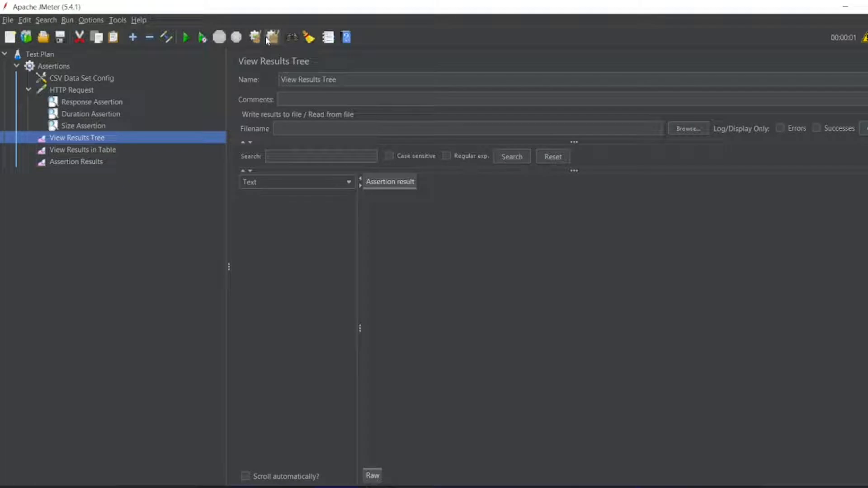
pyautogui.click(186, 38)
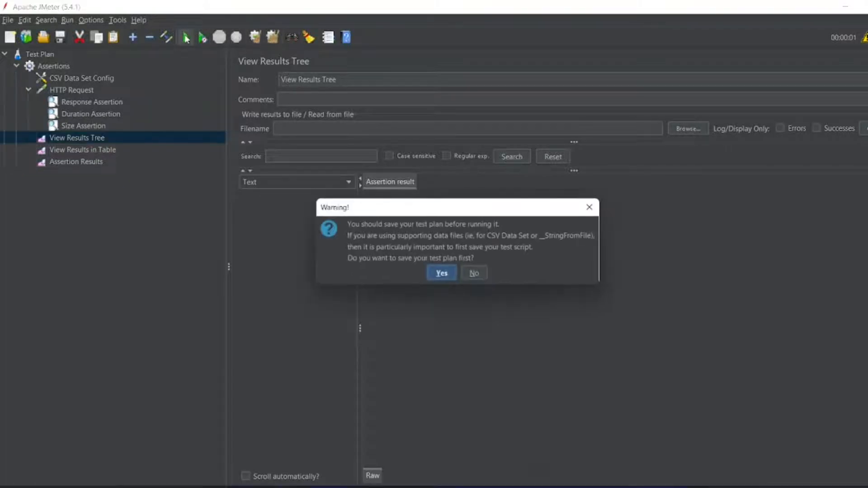
pyautogui.click(474, 273)
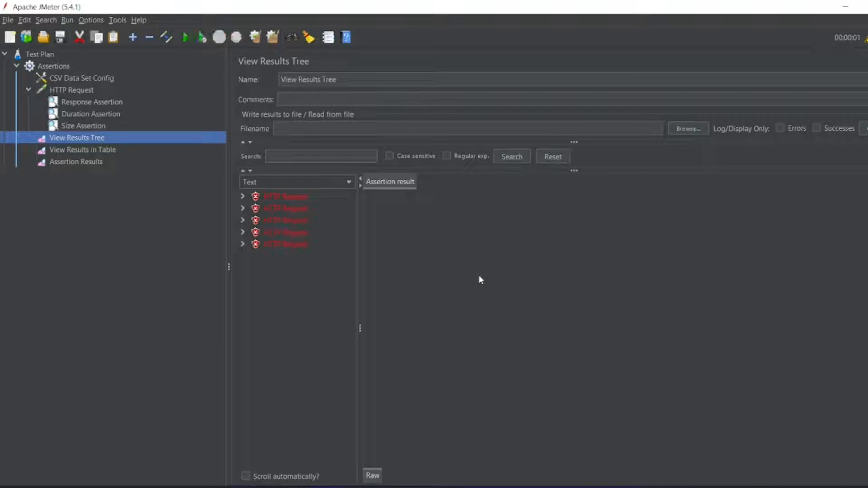
# Expand the first failed HTTP request and read its Size Assertion failure message
pyautogui.click(243, 196)
pyautogui.click(280, 209)
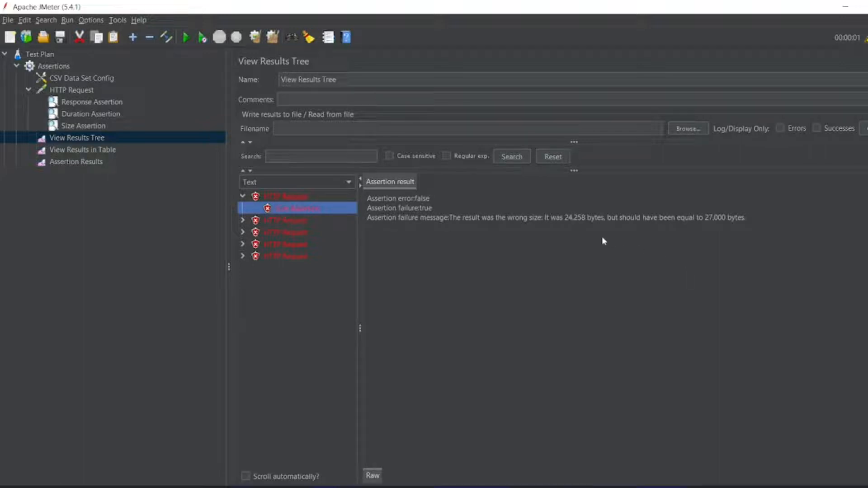
pyautogui.moveTo(565, 218); pyautogui.dragTo(627, 225)
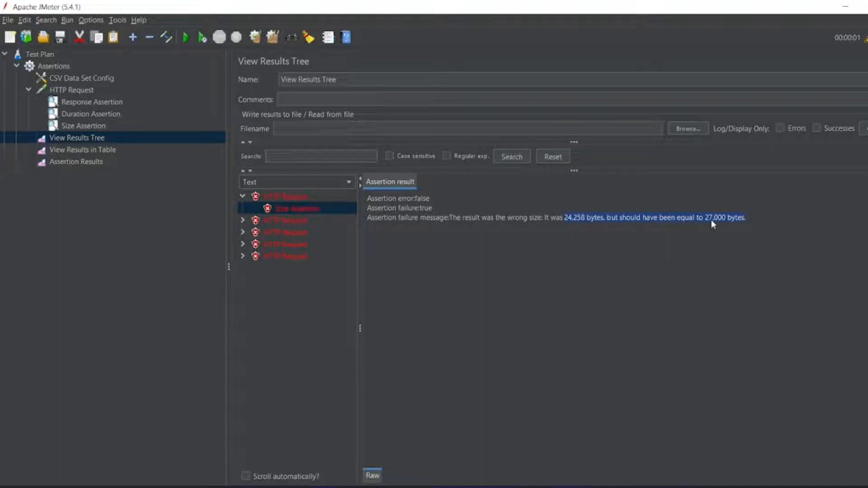
# Set the Size Assertion's type of comparison to <=
pyautogui.click(77, 126)
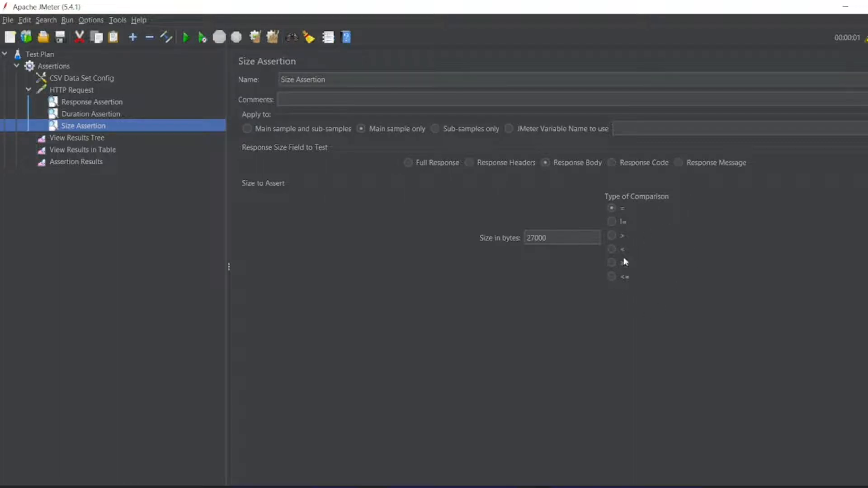
pyautogui.click(612, 276)
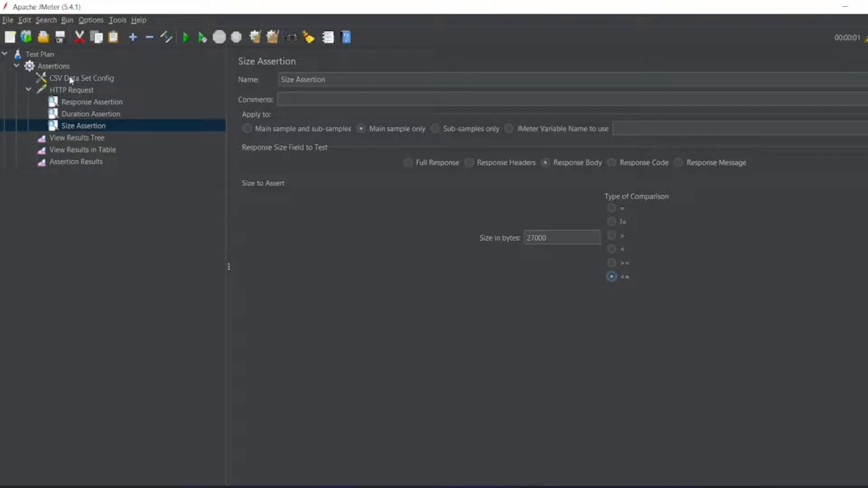
# Review the previous run's assertion results, clear all results and rerun the test without saving the plan
pyautogui.click(87, 138)
pyautogui.click(97, 163)
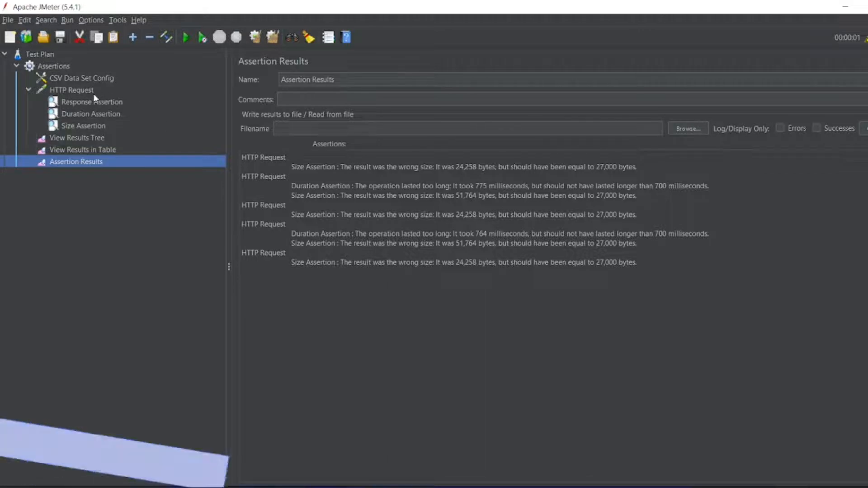
pyautogui.click(83, 138)
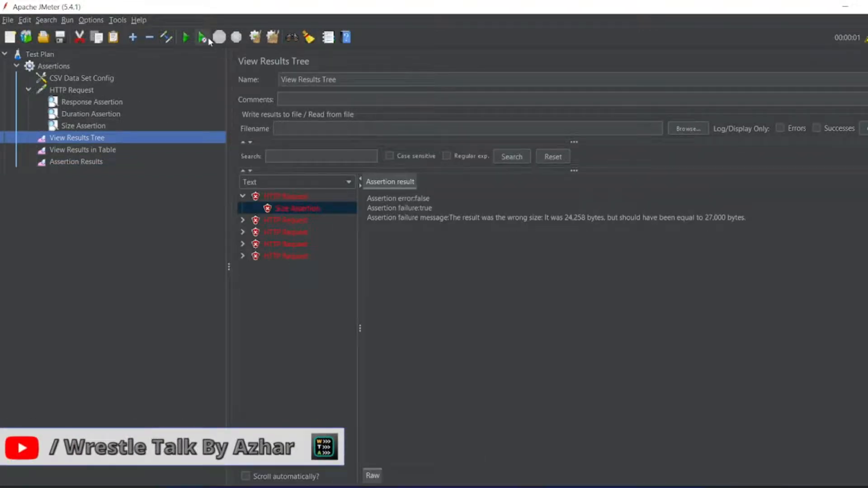
pyautogui.click(274, 39)
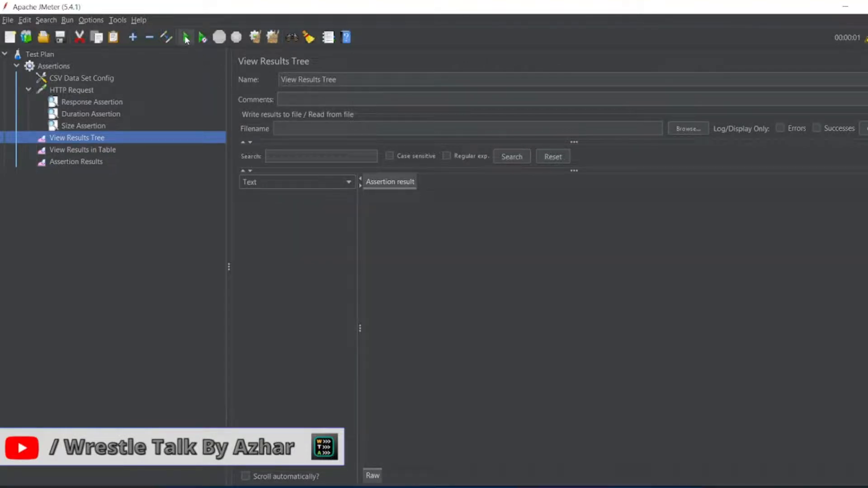
pyautogui.click(186, 38)
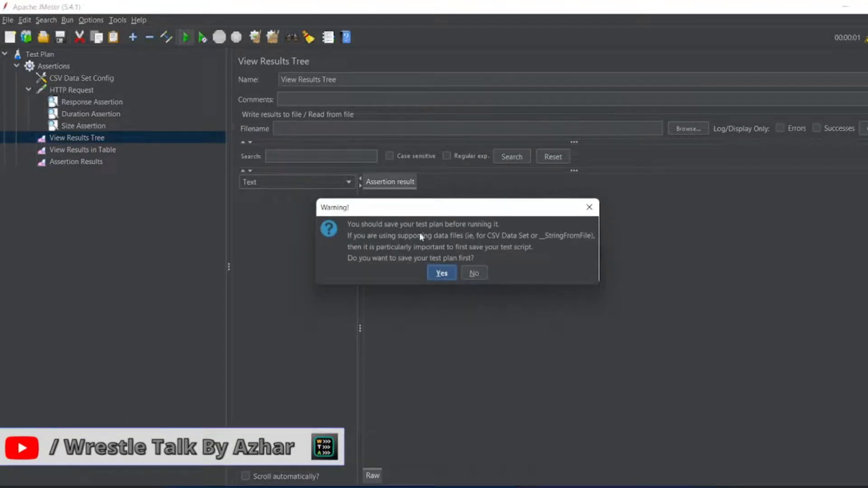
pyautogui.click(477, 269)
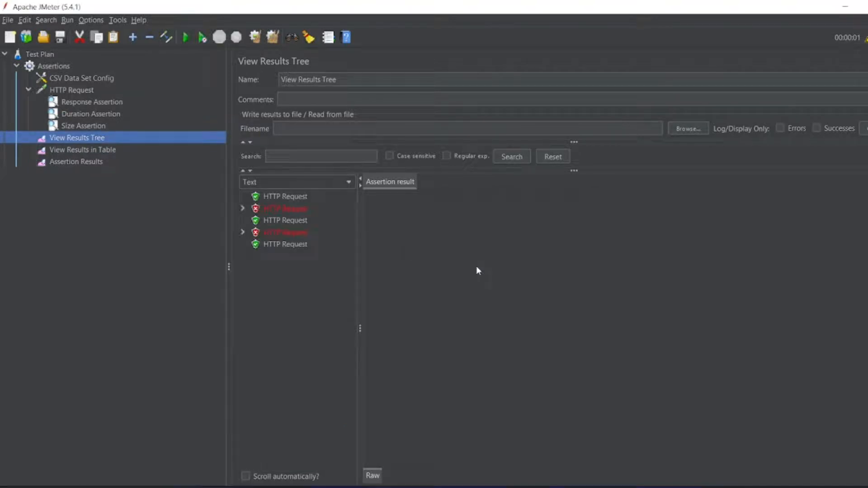
# Expand both failed HTTP requests and examine the response sizes in their failure messages in Assertion Results
pyautogui.click(242, 208)
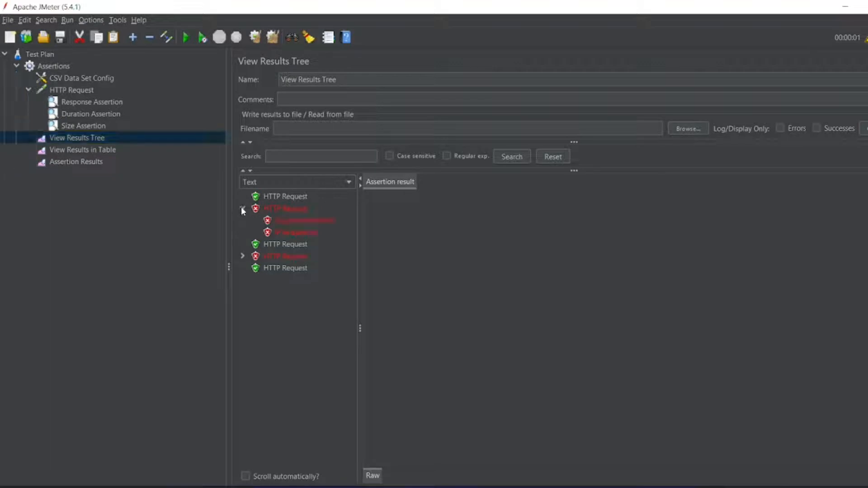
pyautogui.click(243, 257)
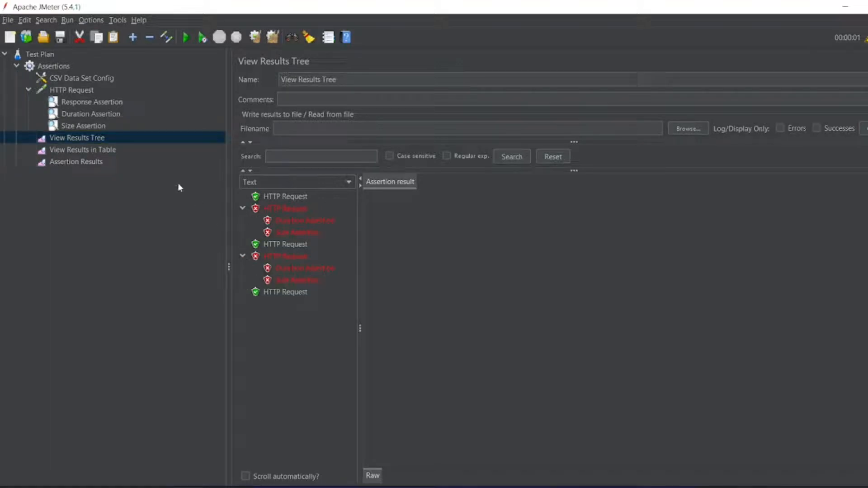
pyautogui.click(94, 163)
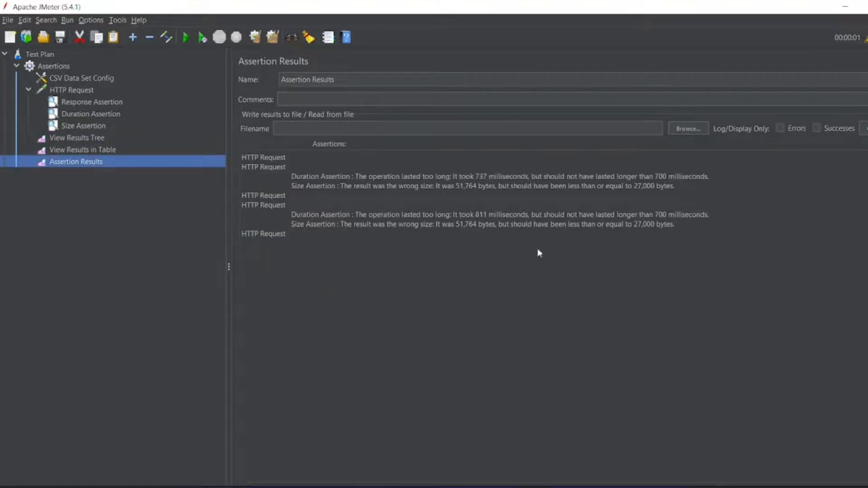
pyautogui.click(484, 175)
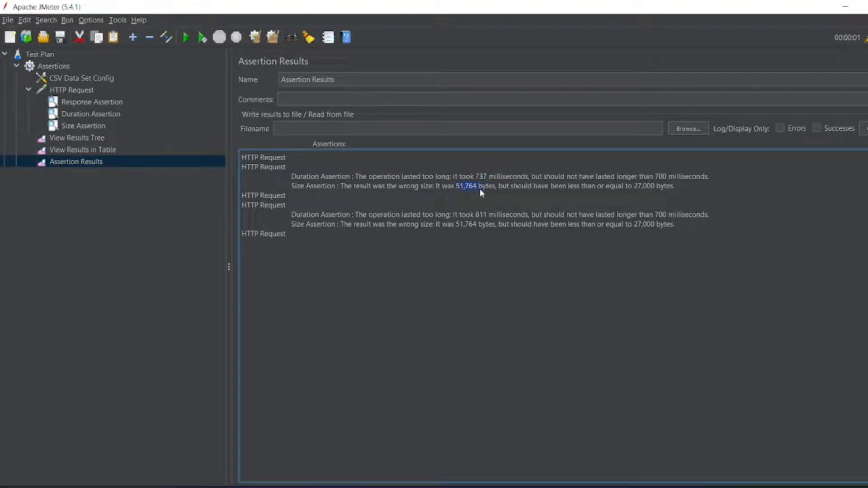
pyautogui.moveTo(456, 224); pyautogui.dragTo(478, 224)
# Inspect the response data and request URL of the first failed HTTP request, and select the first passed request for comparison
pyautogui.click(77, 138)
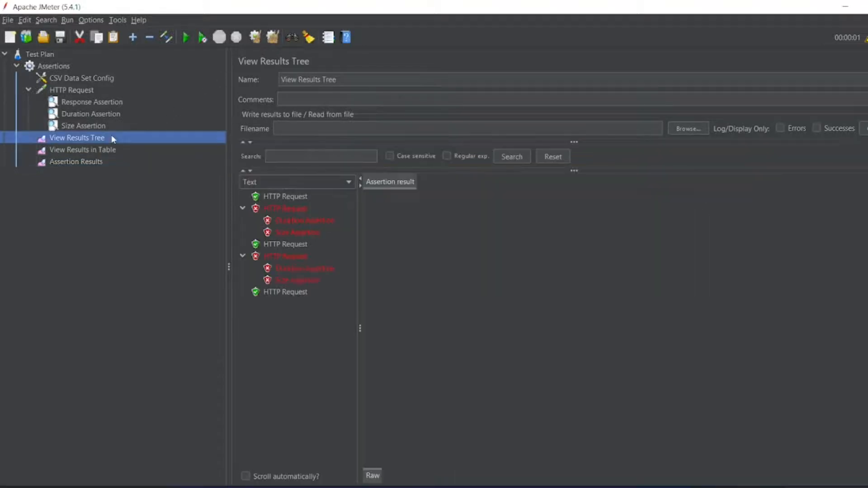
pyautogui.click(285, 207)
pyautogui.click(473, 182)
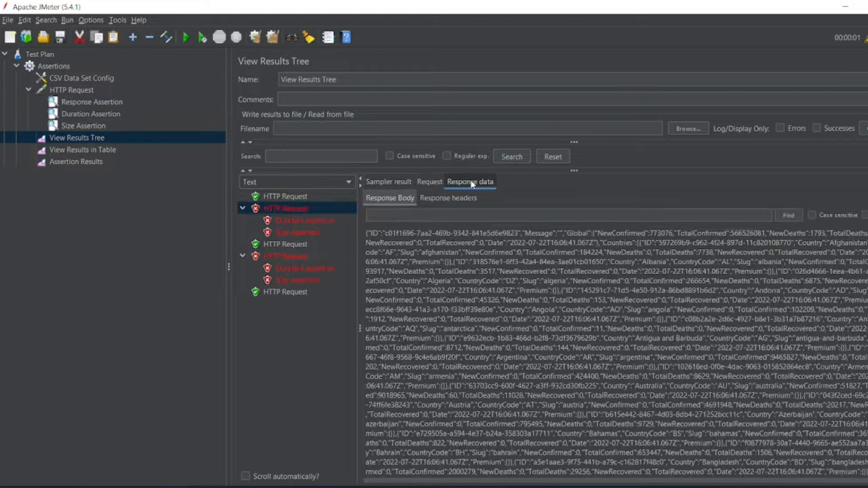
pyautogui.click(438, 183)
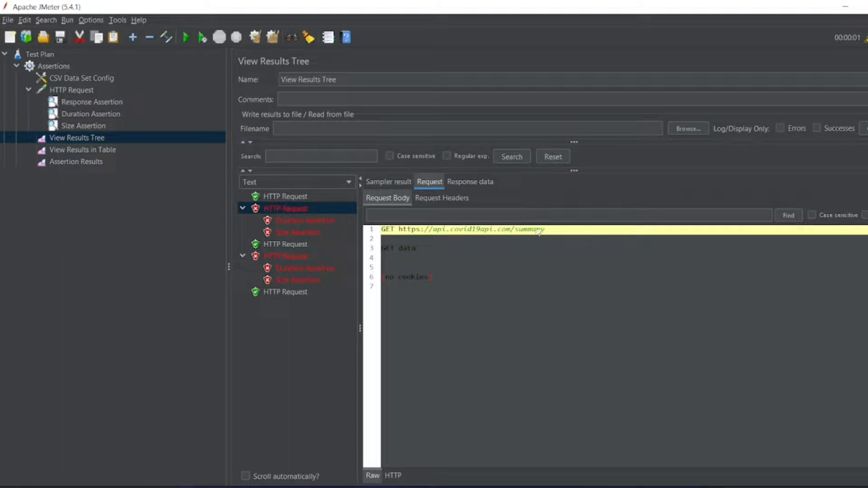
pyautogui.click(293, 196)
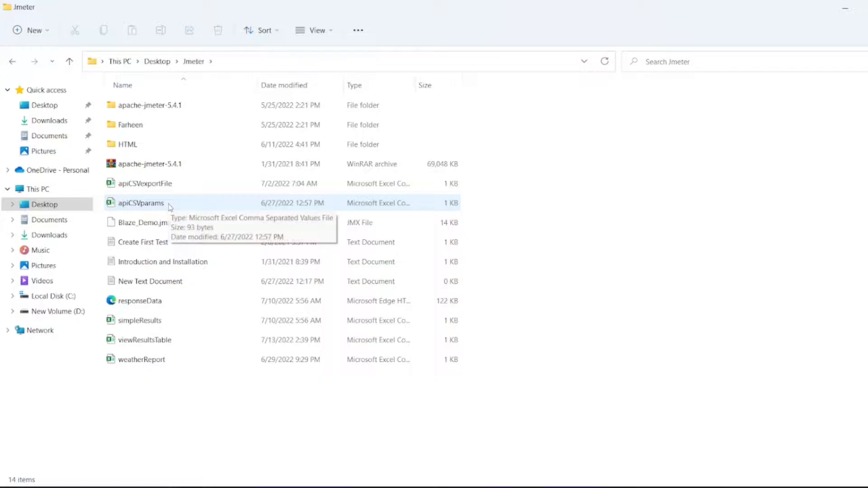
# In File Explorer, duplicate the apiCSVparams file within the Jmeter folder
pyautogui.click(170, 206)
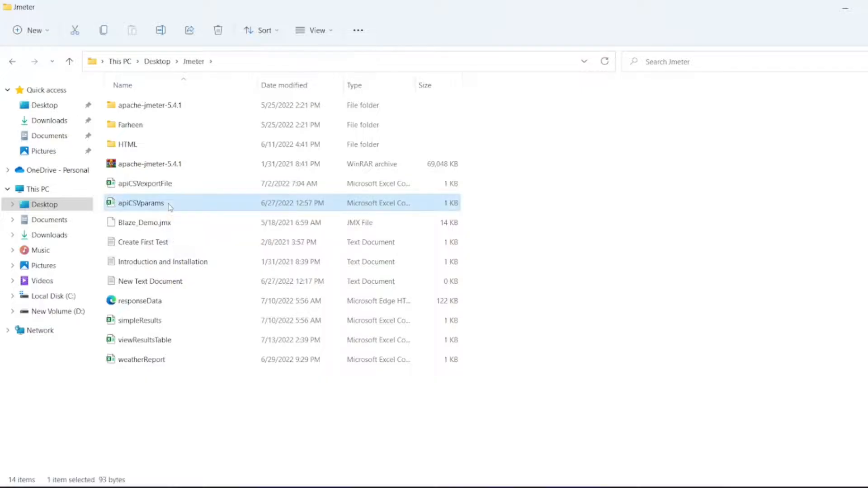
pyautogui.hotkey('ctrl', 'c')
pyautogui.hotkey('ctrl', 'v')
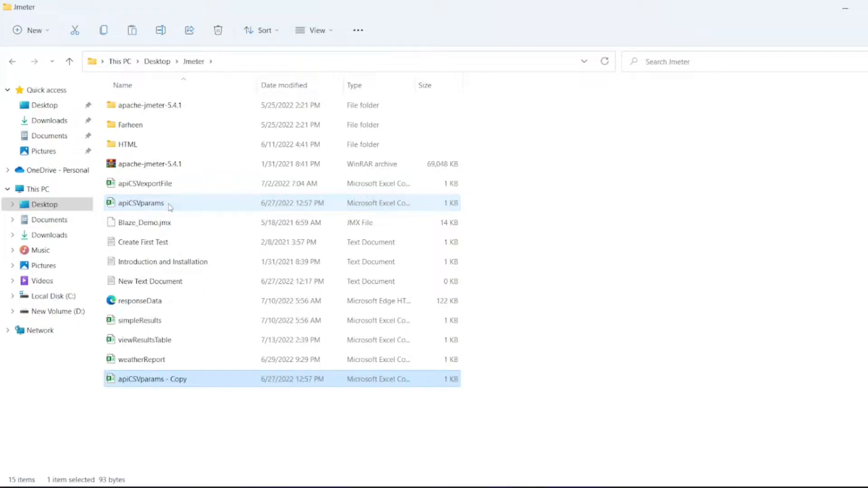
# Rename the copied CSV file to apiCSVCountries through its file properties
pyautogui.rightClick(178, 385)
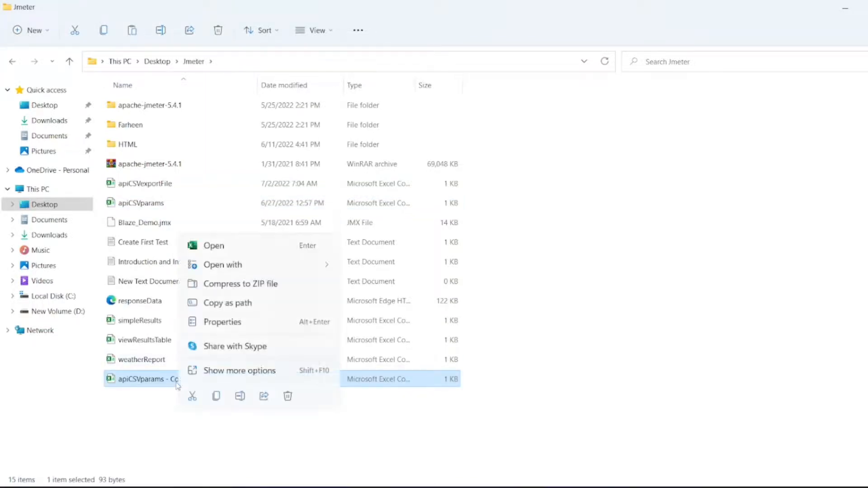
pyautogui.click(256, 322)
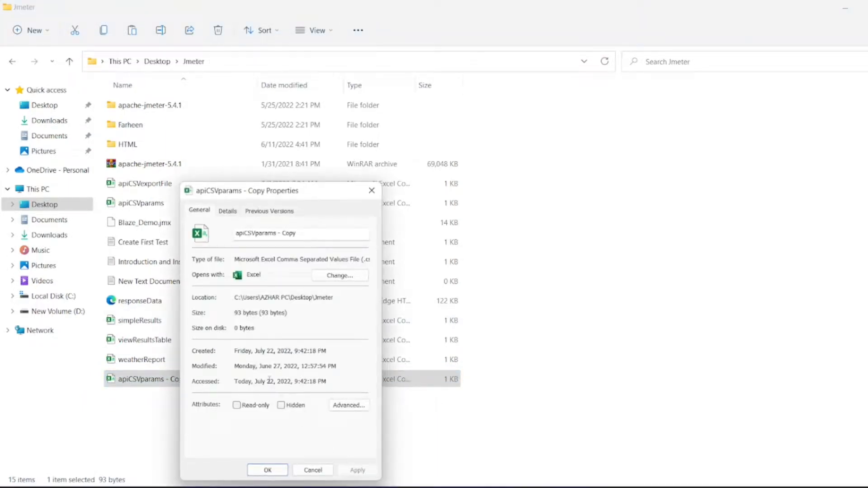
pyautogui.click(302, 235)
pyautogui.press('BackSpace')
pyautogui.press('BackSpace')
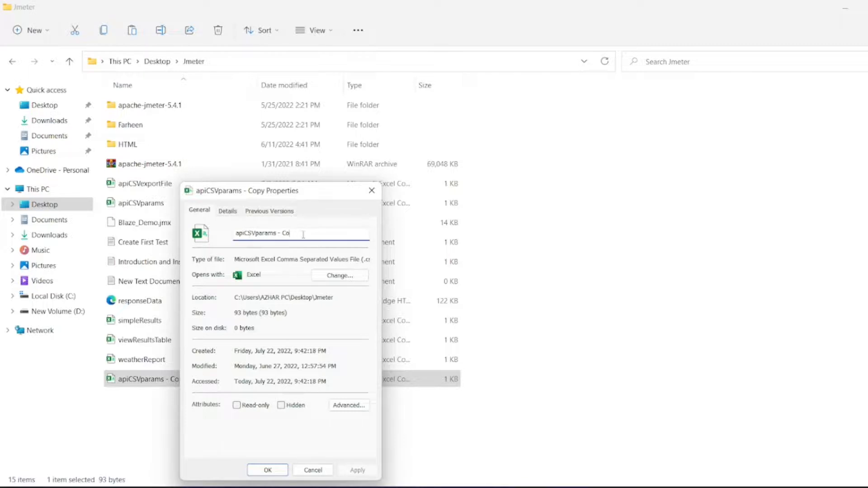
pyautogui.press('BackSpace')
pyautogui.press('BackSpace')
pyautogui.press('BackSpace')
pyautogui.press('BackSpace')
pyautogui.press('BackSpace')
pyautogui.press('BackSpace')
pyautogui.press('BackSpace')
pyautogui.press('BackSpace')
pyautogui.press('BackSpace')
pyautogui.press('BackSpace')
pyautogui.write('Countries')
pyautogui.click(266, 470)
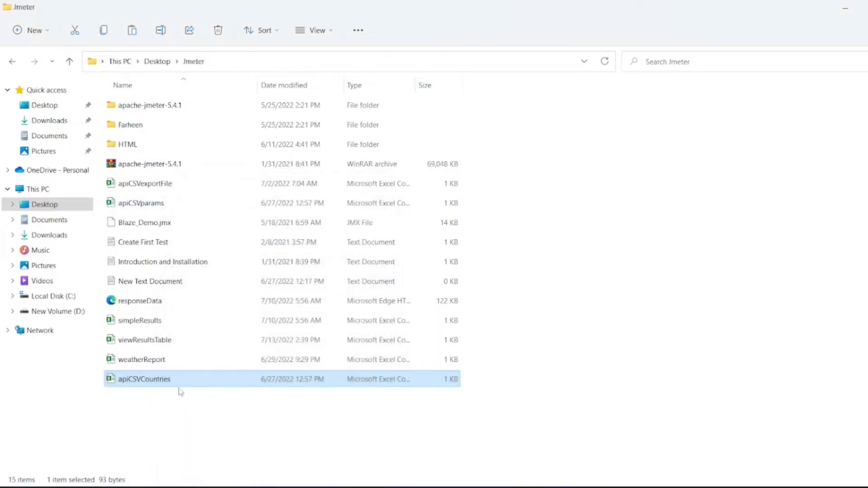
# Open apiCSVCountries in Excel, delete the entire row containing the /summary params, and save the file
pyautogui.doubleClick(151, 383)
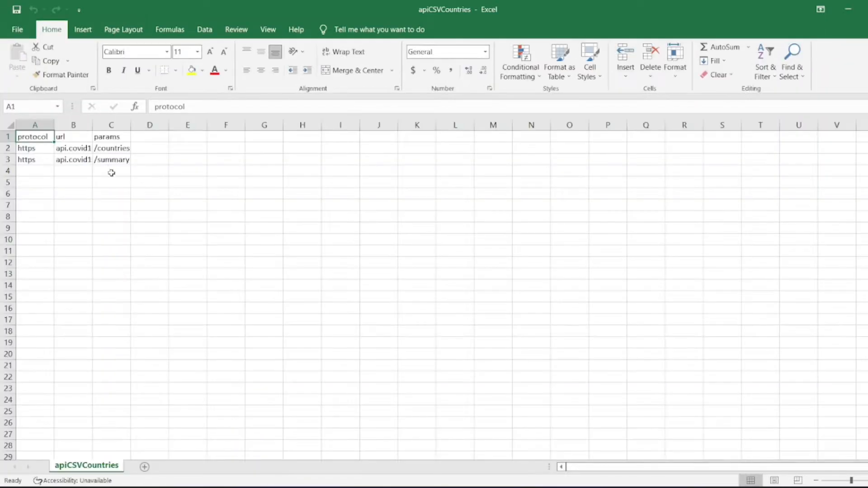
pyautogui.click(108, 161)
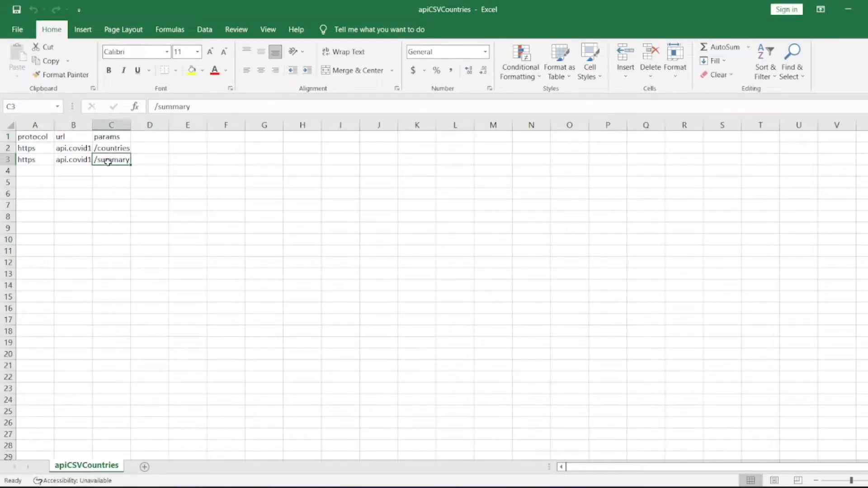
pyautogui.moveTo(108, 162); pyautogui.dragTo(46, 155)
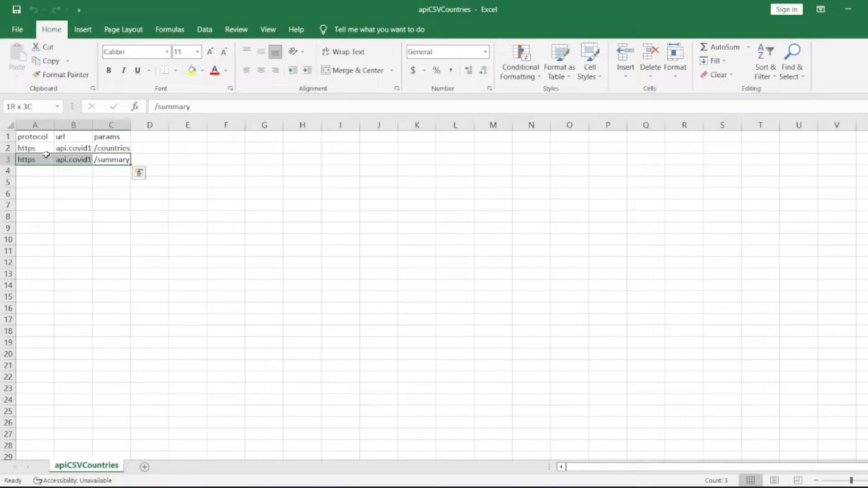
pyautogui.click(9, 160)
pyautogui.rightClick(11, 162)
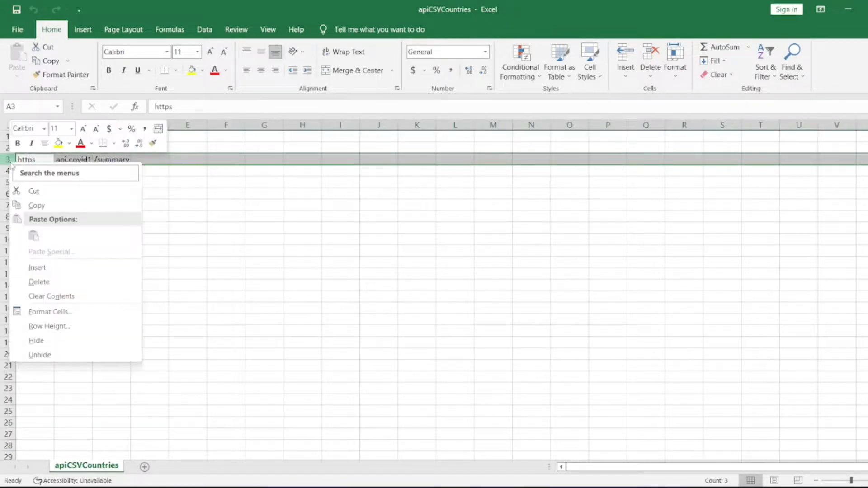
pyautogui.click(39, 282)
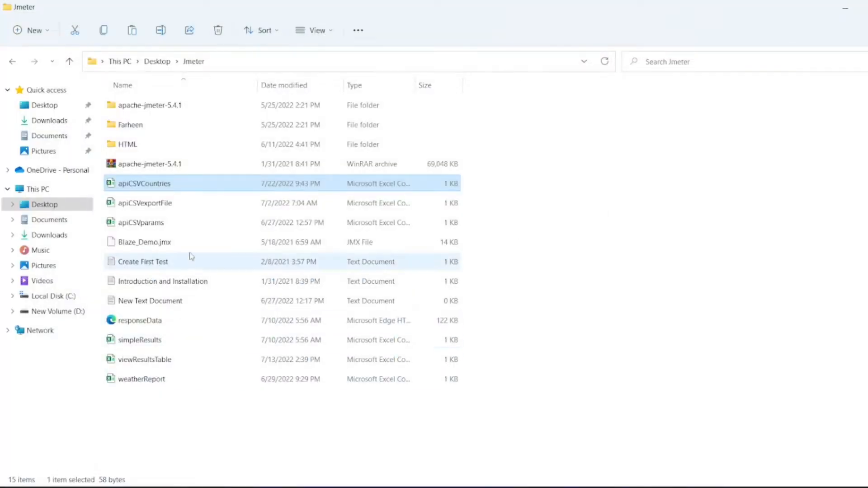
# Copy the path of apiCSVCountries and set it, without quotes, as the filename in JMeter's CSV Data Set Config
pyautogui.rightClick(170, 185)
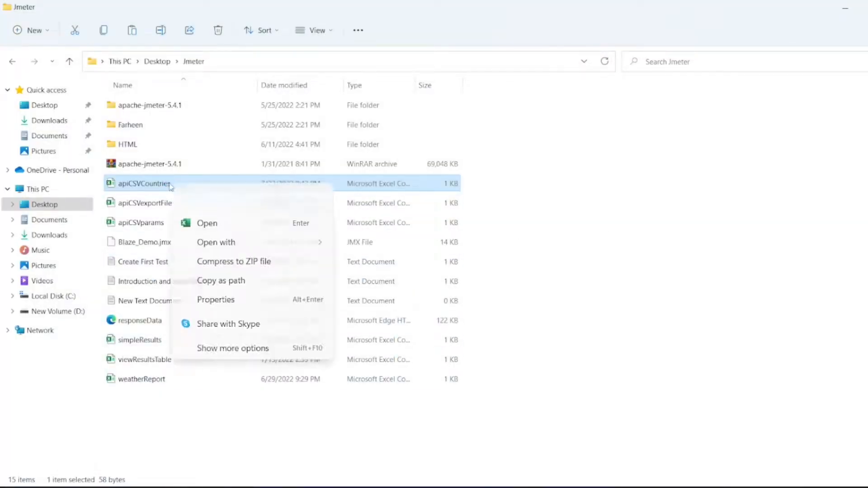
pyautogui.click(209, 282)
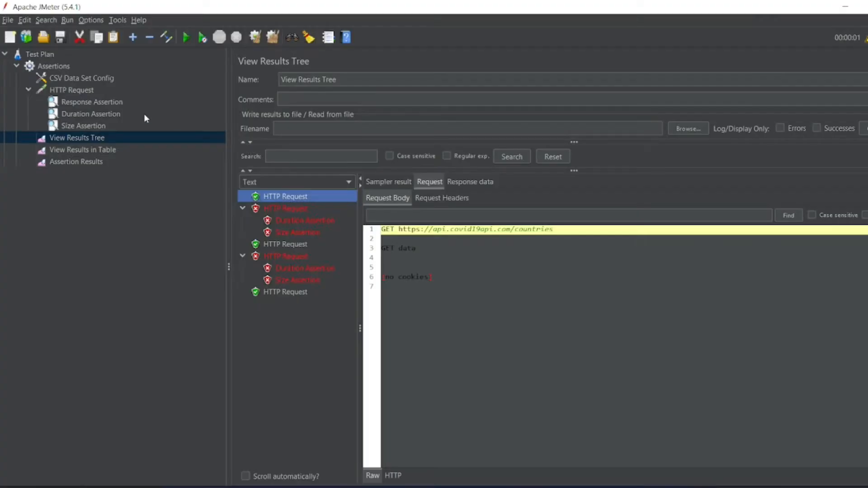
pyautogui.click(90, 79)
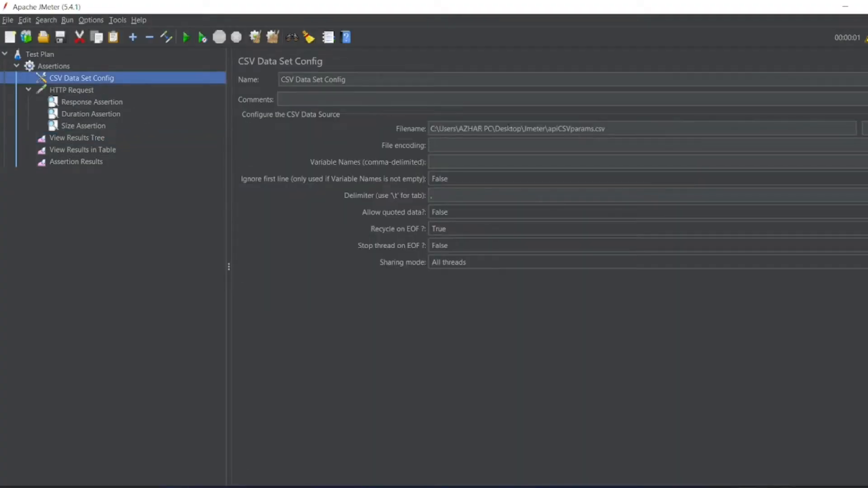
pyautogui.click(616, 130)
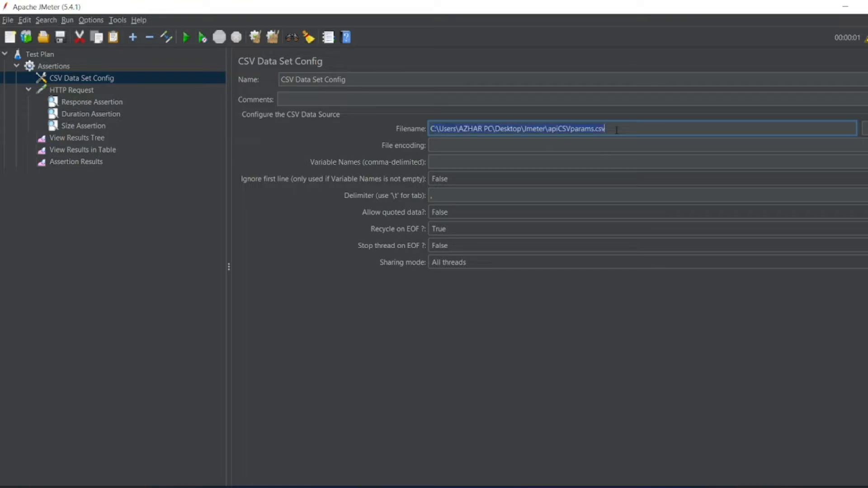
pyautogui.hotkey('ctrl', 'v')
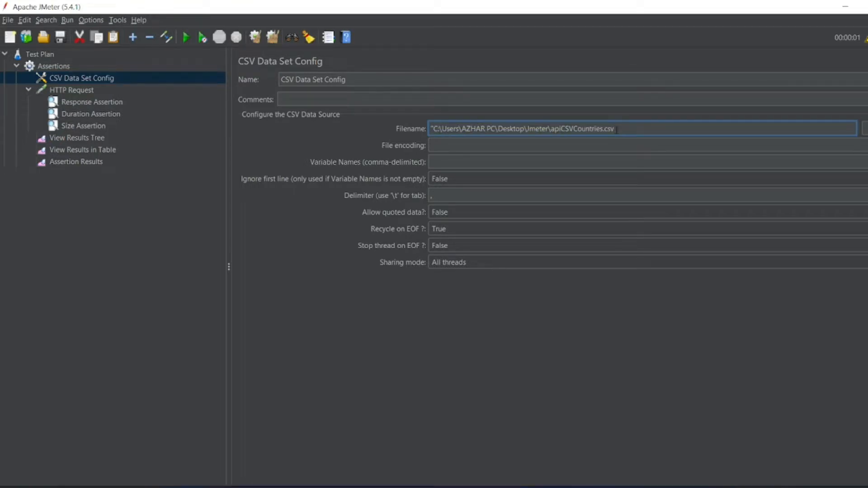
pyautogui.click(433, 129)
pyautogui.press('BackSpace')
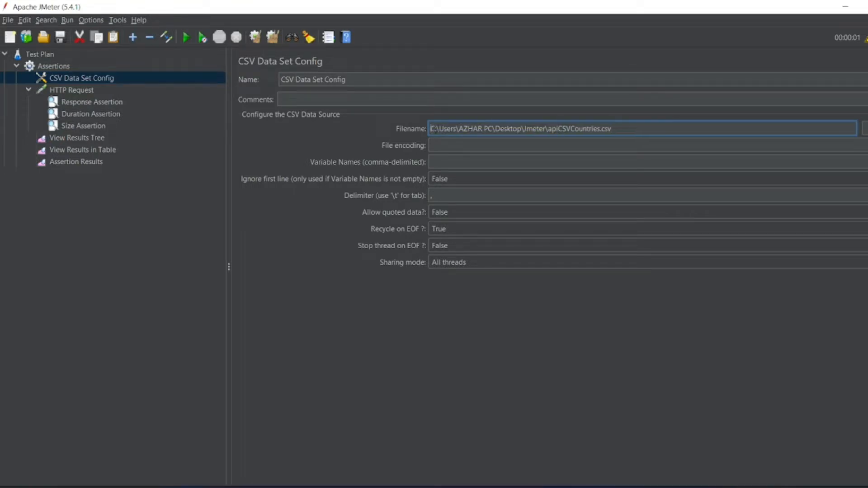
# Clear all previous results from View Results Tree and rerun the test without saving the plan
pyautogui.click(114, 138)
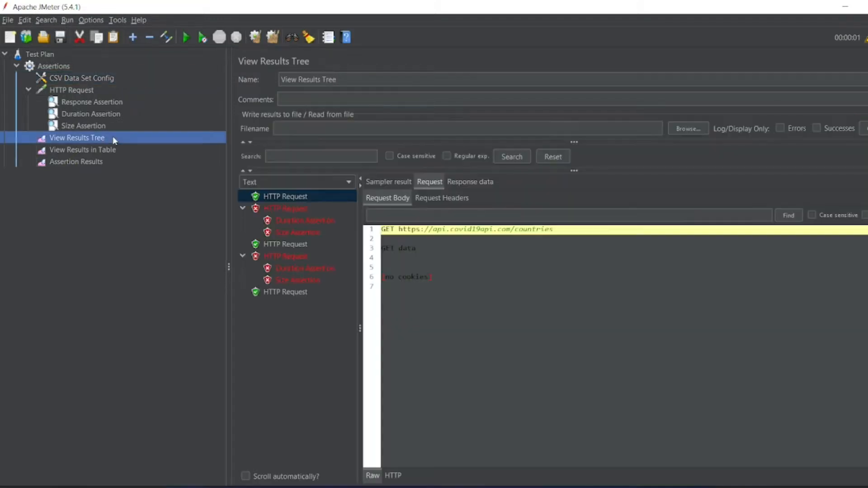
pyautogui.click(273, 36)
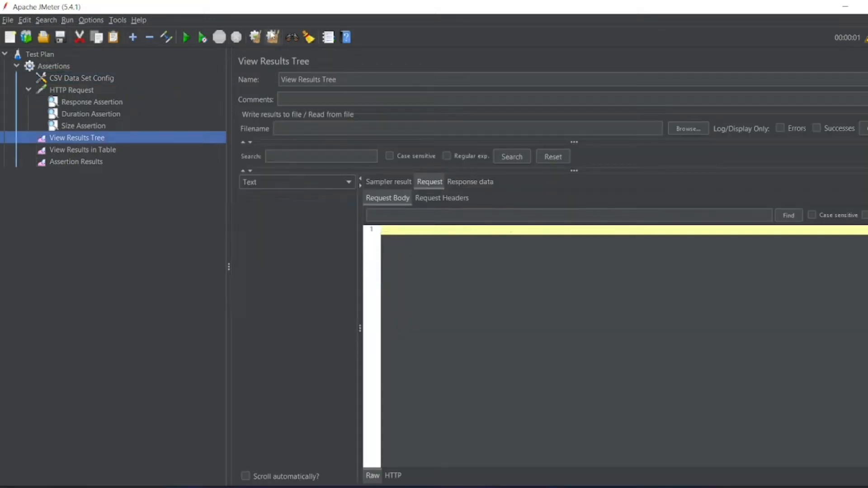
pyautogui.click(186, 37)
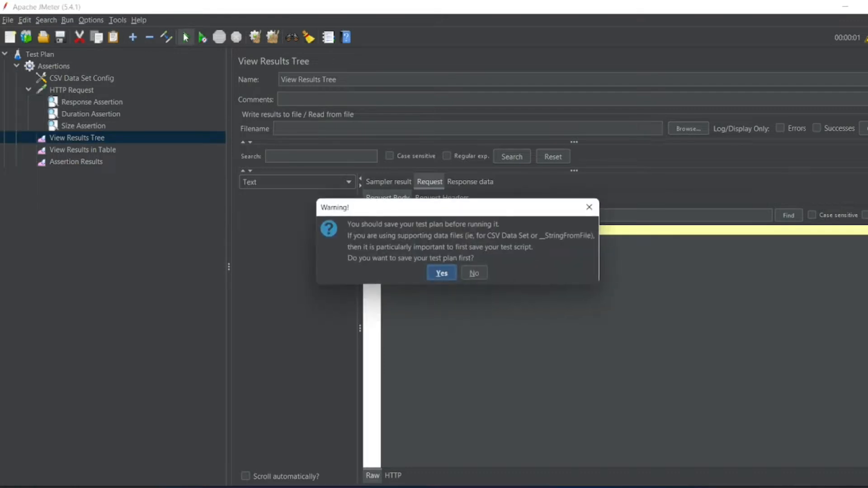
pyautogui.click(479, 273)
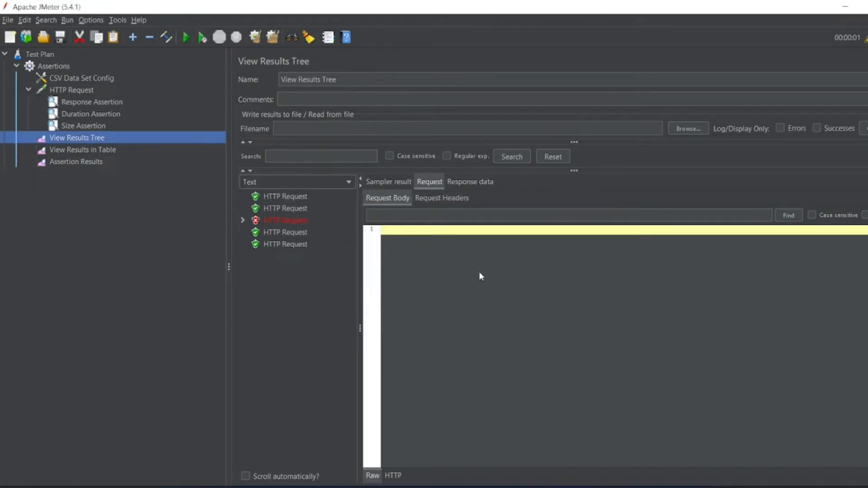
# Examine the failed request's assertion message, and review the byte sizes in View Results in Table and the failures in Assertion Results
pyautogui.click(243, 221)
pyautogui.click(271, 232)
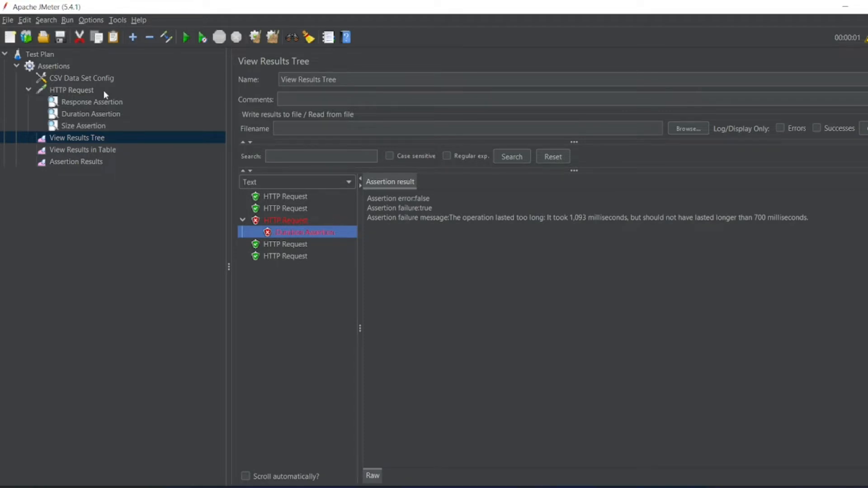
pyautogui.click(86, 150)
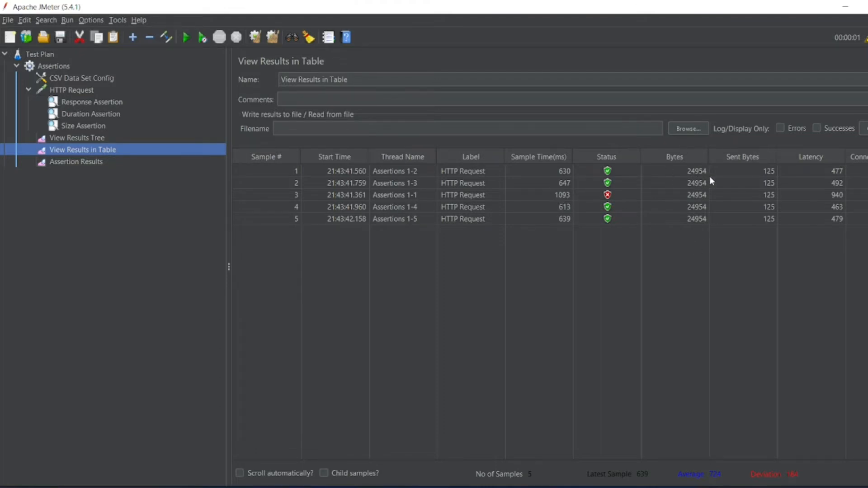
pyautogui.press('Down')
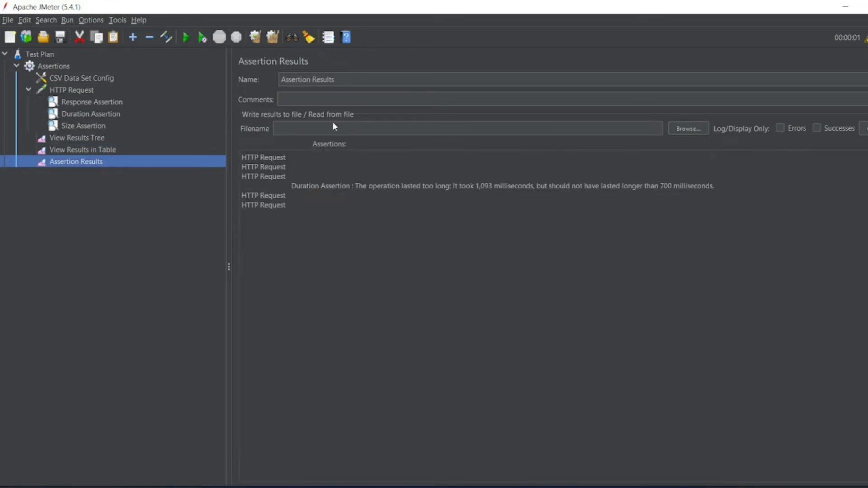